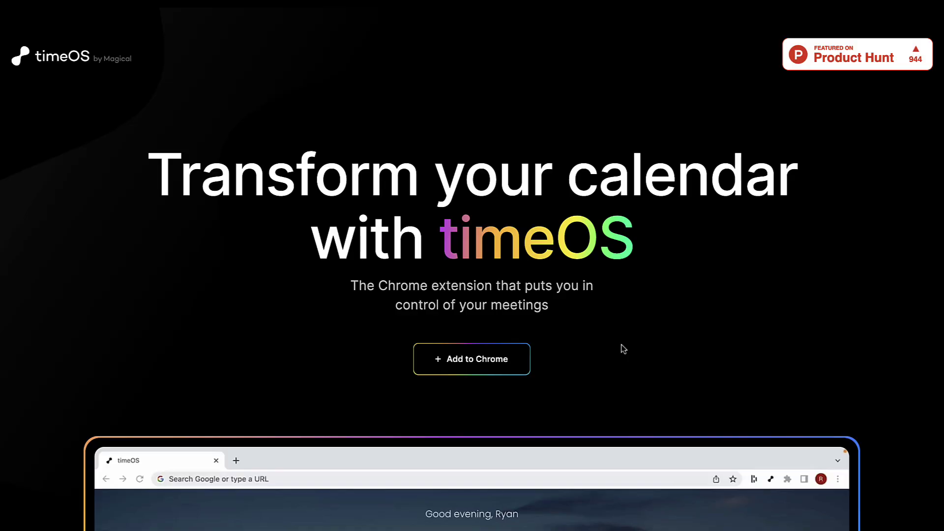
{"action": "scroll", "coordinate": [624, 349], "scroll_direction": "down", "scroll_amount": 6}
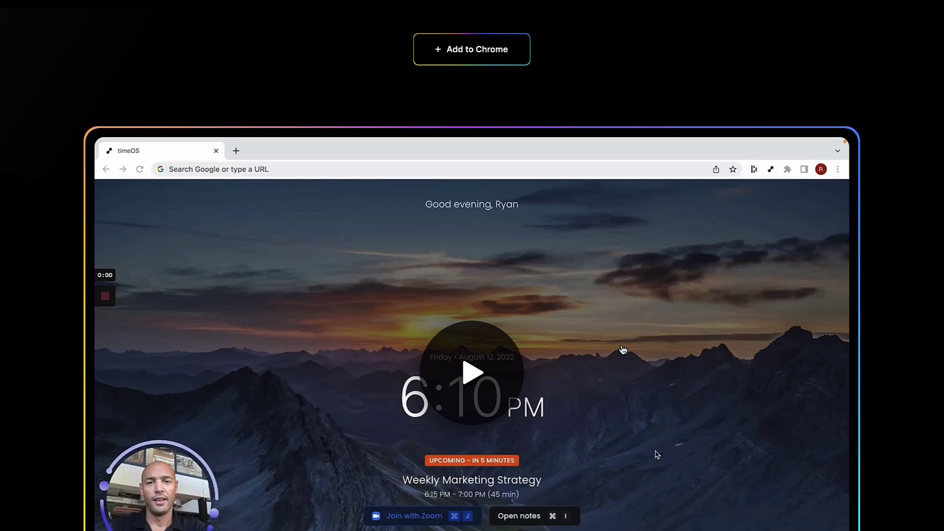
{"action": "scroll", "coordinate": [612, 329], "scroll_direction": "down", "scroll_amount": 6}
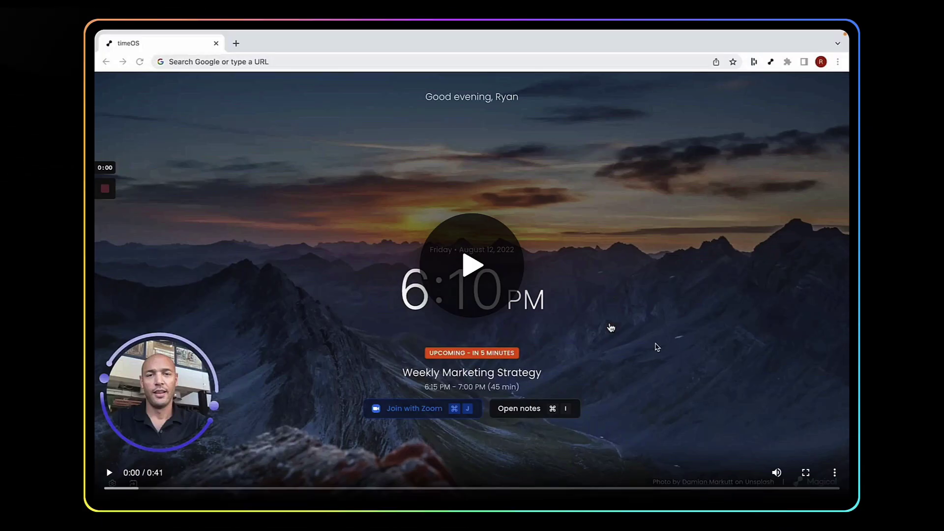
{"action": "scroll", "coordinate": [612, 327], "scroll_direction": "down", "scroll_amount": 5}
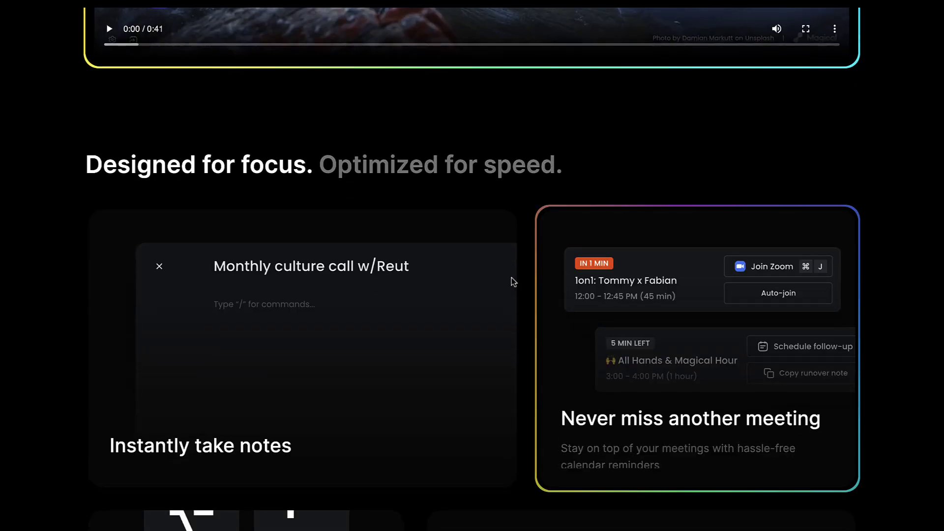
{"action": "scroll", "coordinate": [512, 278], "scroll_direction": "down", "scroll_amount": 1}
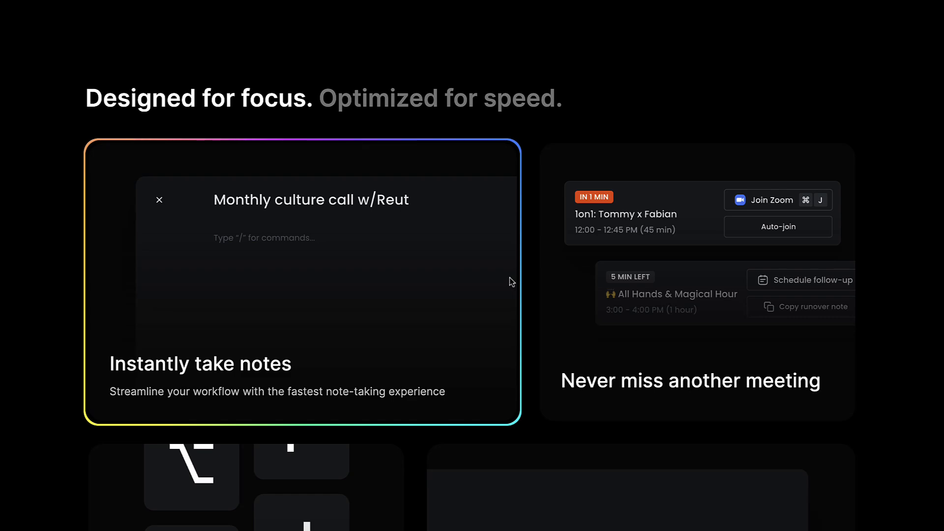
{"action": "scroll", "coordinate": [506, 247], "scroll_direction": "up", "scroll_amount": 10}
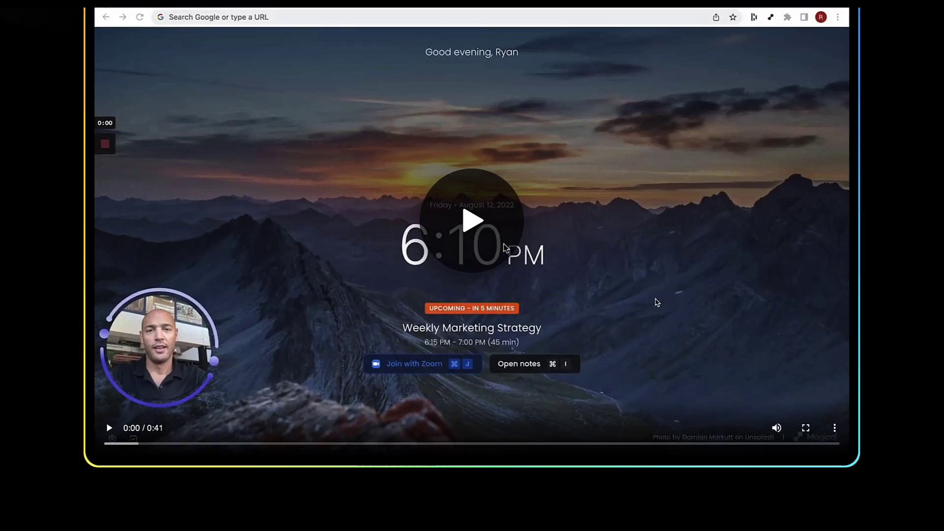
{"action": "scroll", "coordinate": [505, 248], "scroll_direction": "up", "scroll_amount": 5}
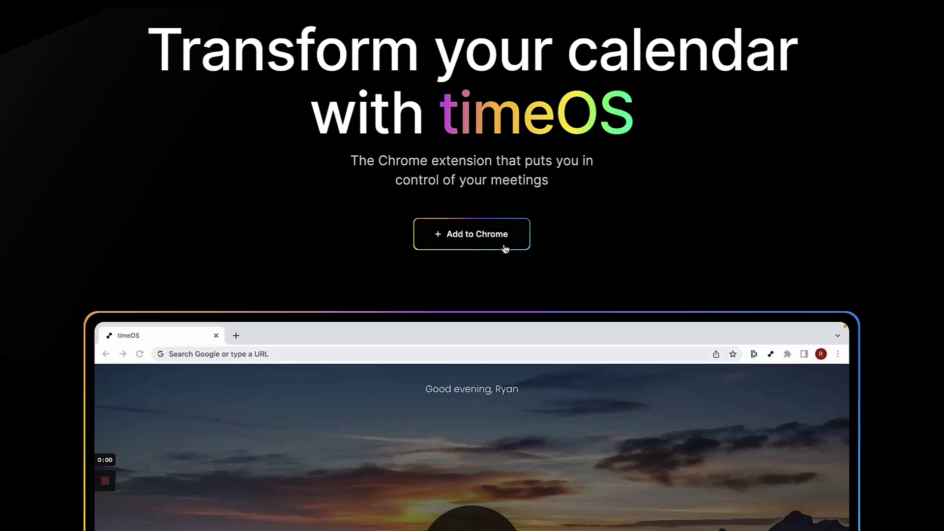
{"action": "scroll", "coordinate": [505, 248], "scroll_direction": "up", "scroll_amount": 2}
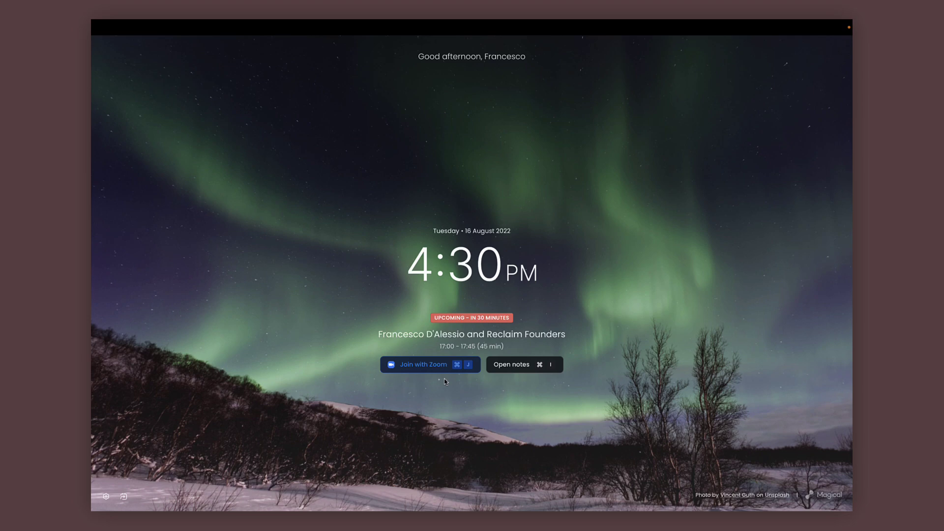
Step: Open the upcoming meeting's notes with Cmd+I and export them to Notion as a new page
{"action": "key", "text": "super+i"}
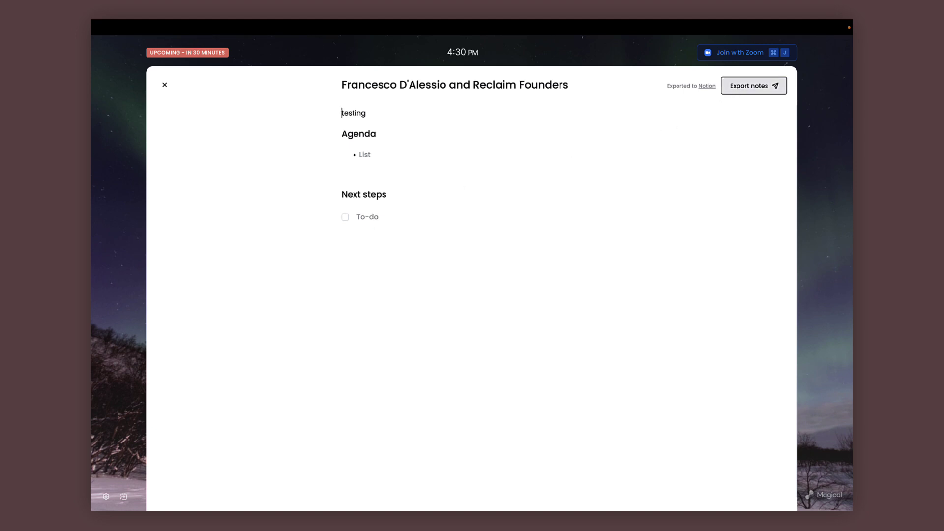
{"action": "left_click", "coordinate": [752, 88]}
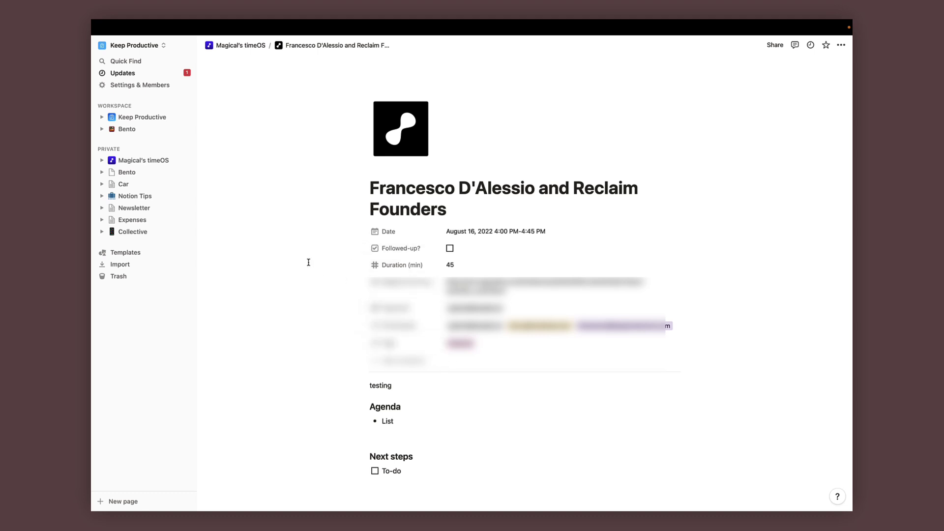
Step: Open the Magical's timeOS hub page in Notion and switch its meeting database to Calendar view
{"action": "left_click", "coordinate": [146, 161]}
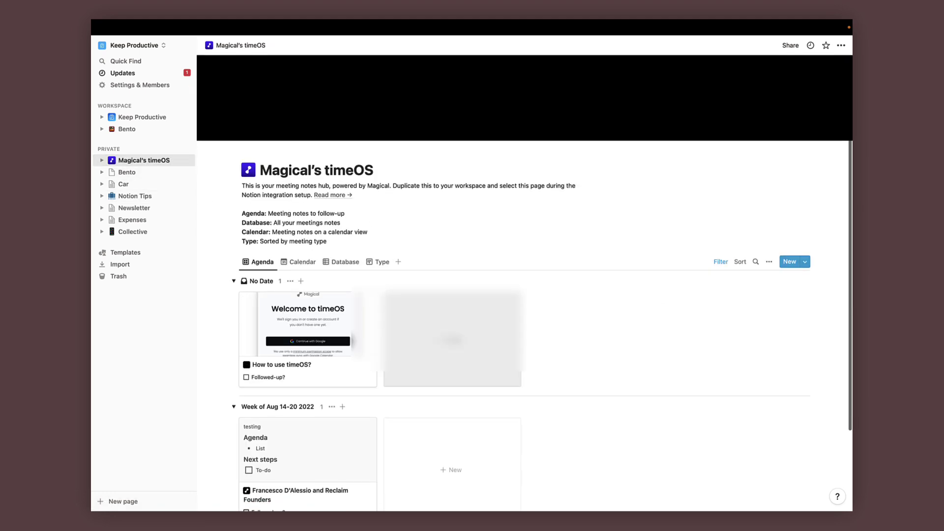
{"action": "scroll", "coordinate": [388, 276], "scroll_direction": "down", "scroll_amount": 5}
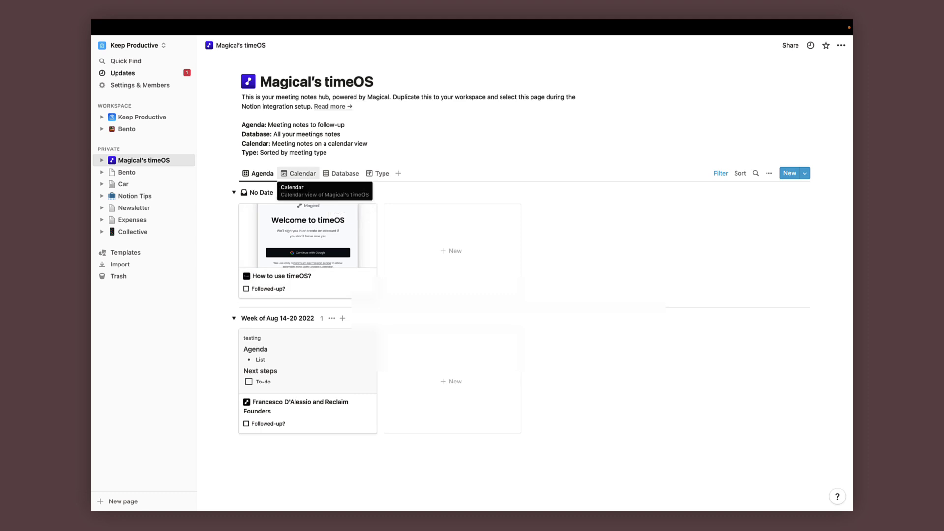
{"action": "left_click", "coordinate": [299, 173]}
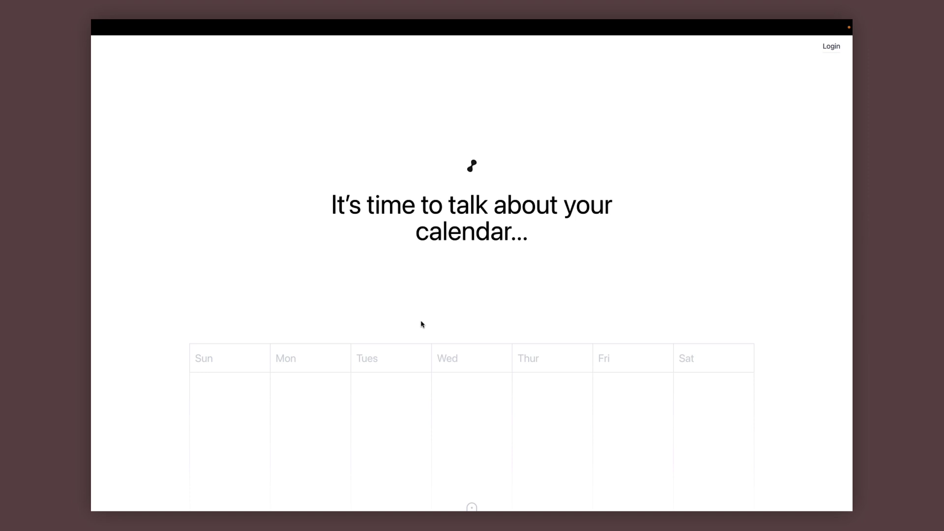
Step: Scroll the Magical landing page down to the January 2021 week-view calendar beside the agenda note
{"action": "scroll", "coordinate": [421, 324], "scroll_direction": "down", "scroll_amount": 6}
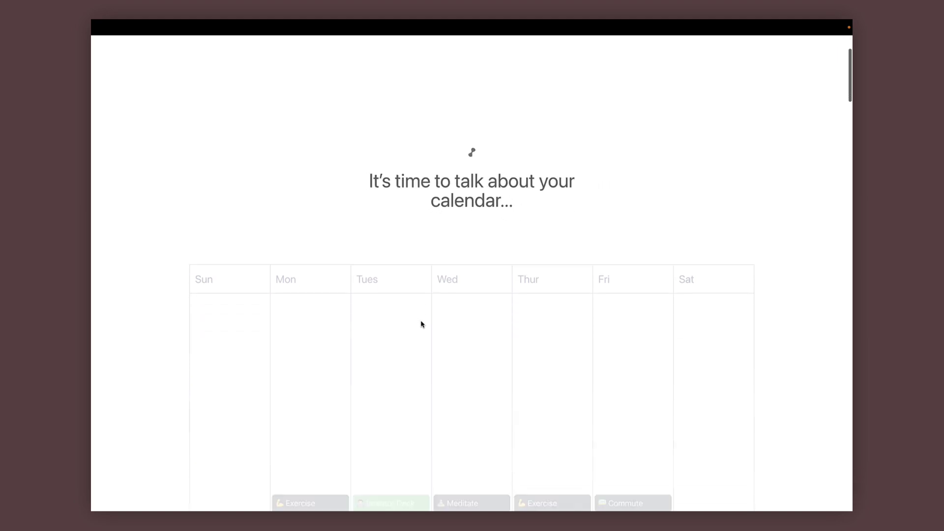
{"action": "scroll", "coordinate": [422, 324], "scroll_direction": "down", "scroll_amount": 3}
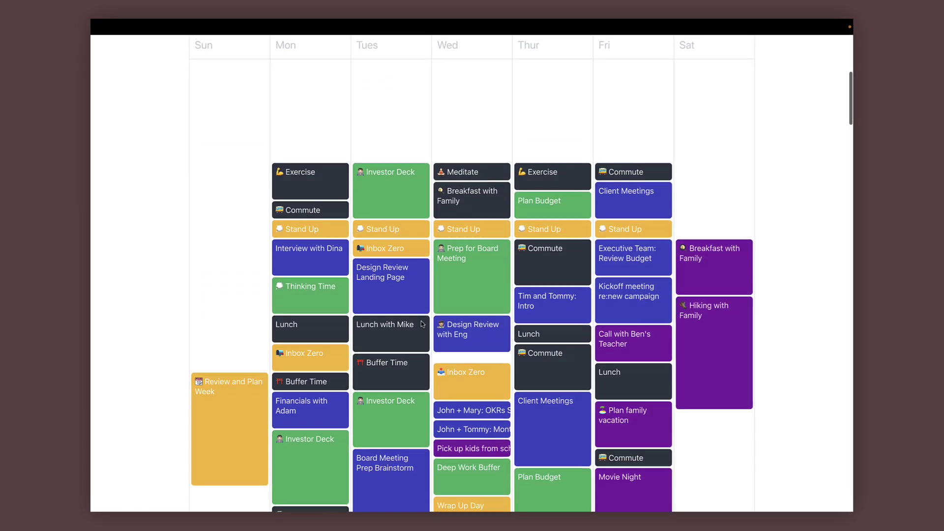
{"action": "scroll", "coordinate": [422, 324], "scroll_direction": "down", "scroll_amount": 3}
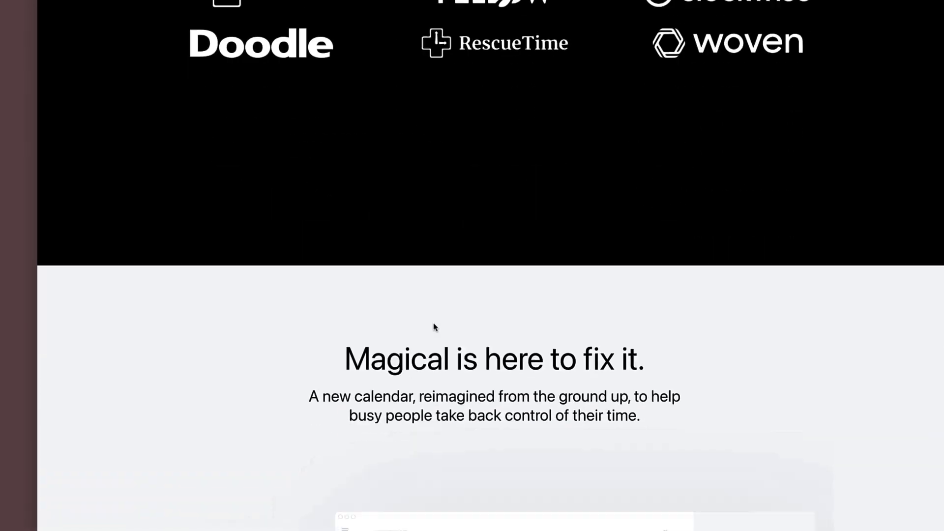
{"action": "scroll", "coordinate": [439, 324], "scroll_direction": "down", "scroll_amount": 5}
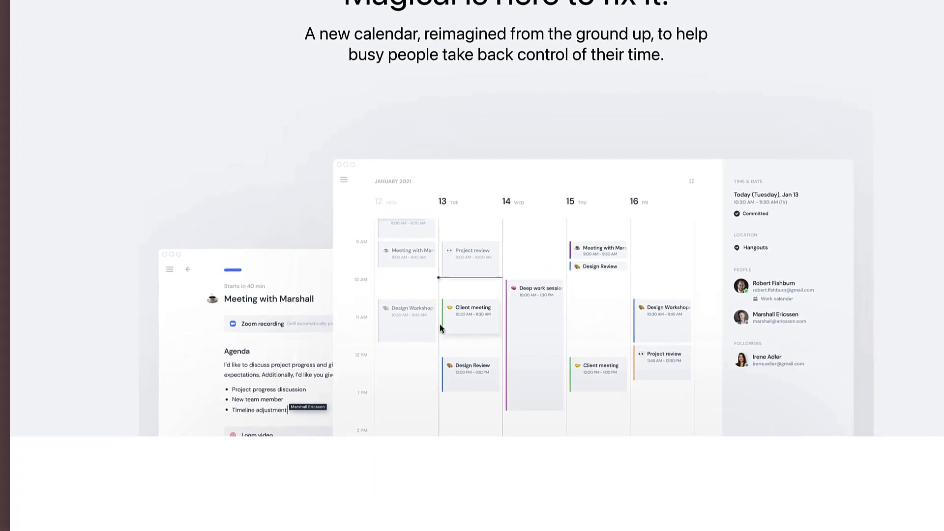
{"action": "scroll", "coordinate": [446, 326], "scroll_direction": "down", "scroll_amount": 5}
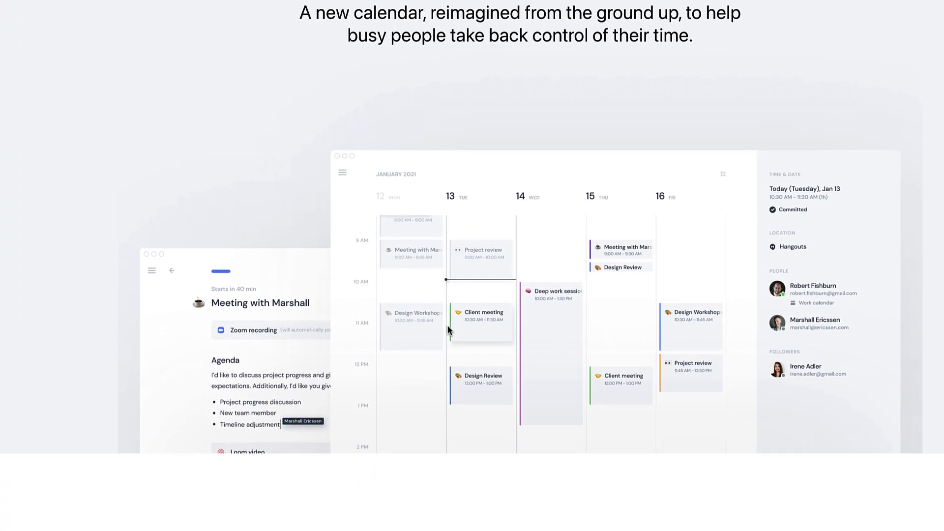
{"action": "scroll", "coordinate": [453, 326], "scroll_direction": "down", "scroll_amount": 5}
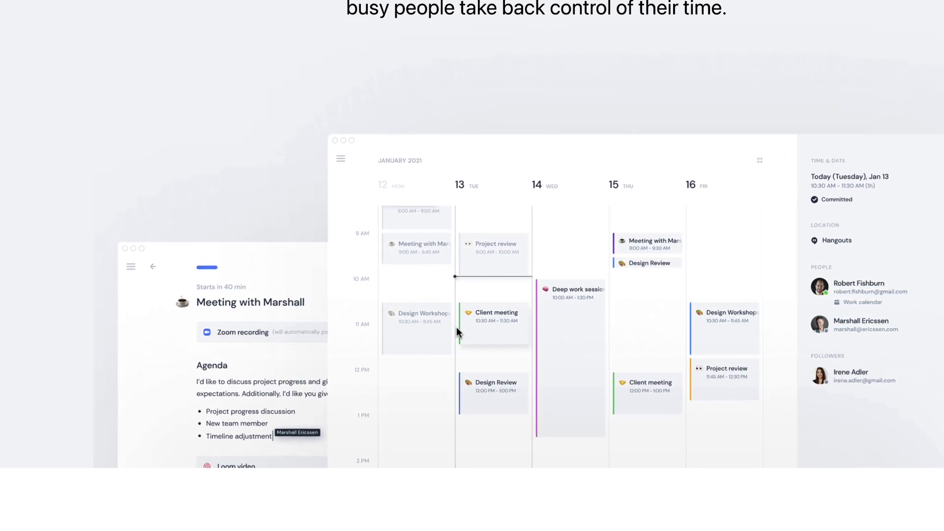
{"action": "scroll", "coordinate": [464, 329], "scroll_direction": "down", "scroll_amount": 5}
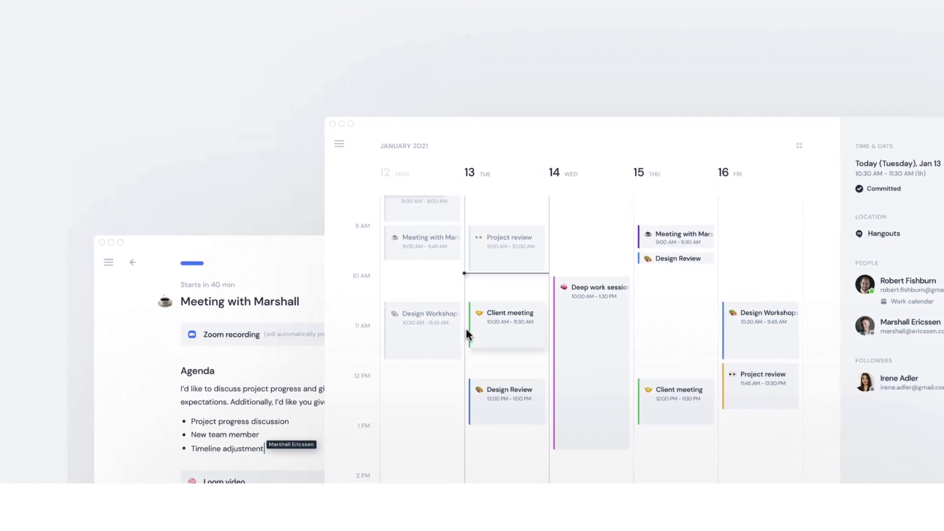
{"action": "scroll", "coordinate": [472, 328], "scroll_direction": "down", "scroll_amount": 5}
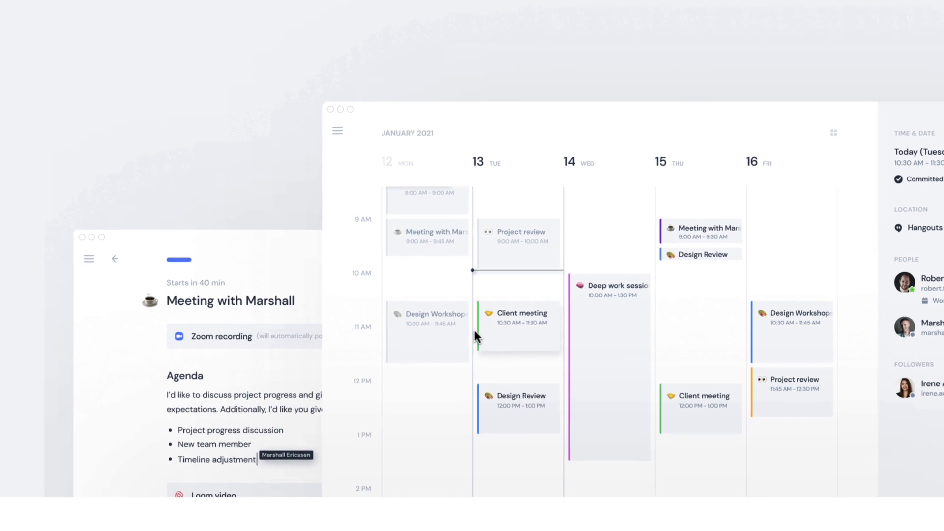
{"action": "scroll", "coordinate": [482, 330], "scroll_direction": "down", "scroll_amount": 5}
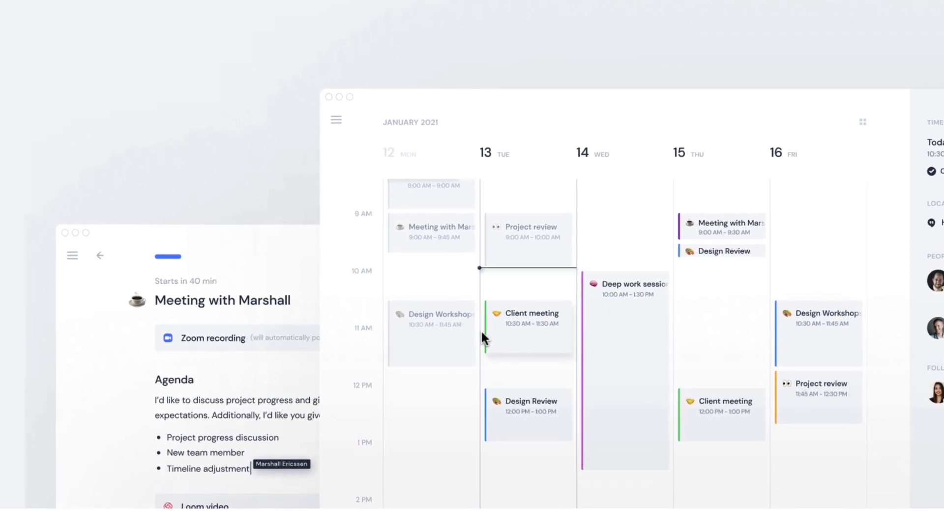
{"action": "scroll", "coordinate": [486, 333], "scroll_direction": "down", "scroll_amount": 3}
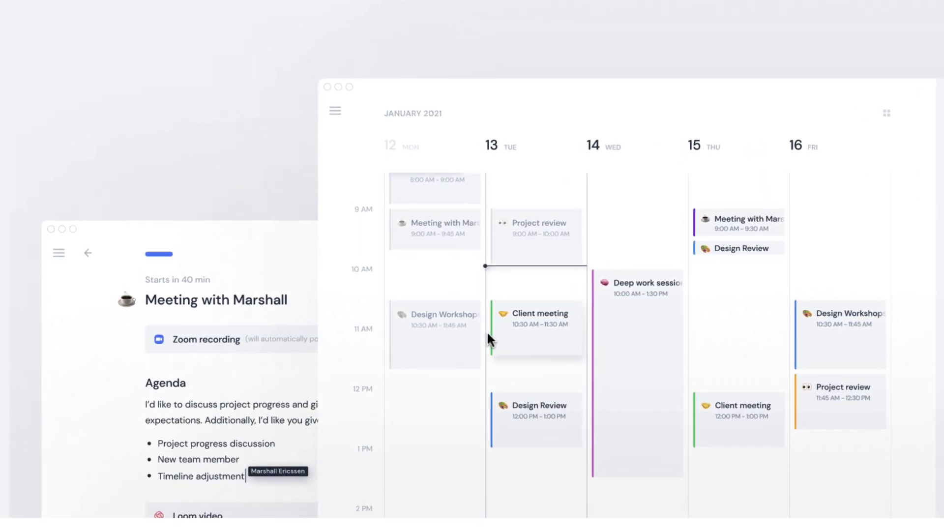
{"action": "scroll", "coordinate": [490, 331], "scroll_direction": "down", "scroll_amount": 3}
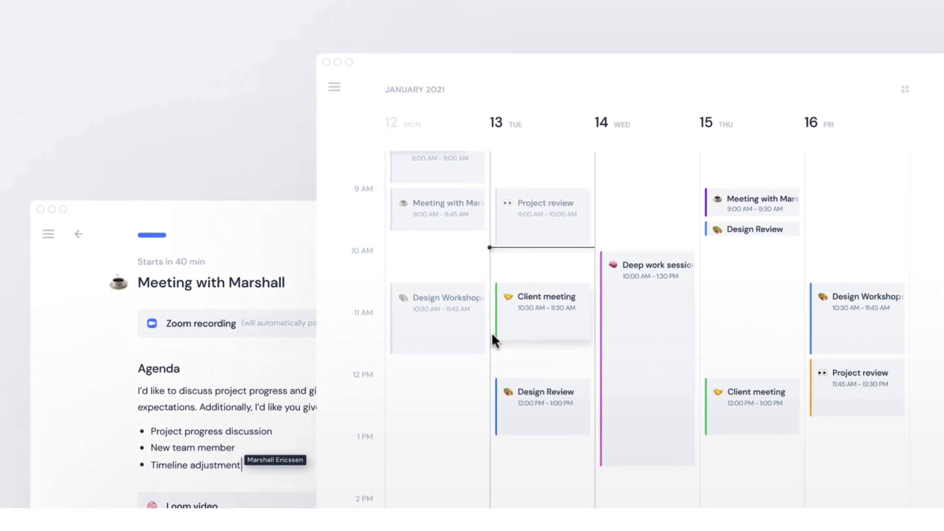
{"action": "scroll", "coordinate": [494, 335], "scroll_direction": "down", "scroll_amount": 3}
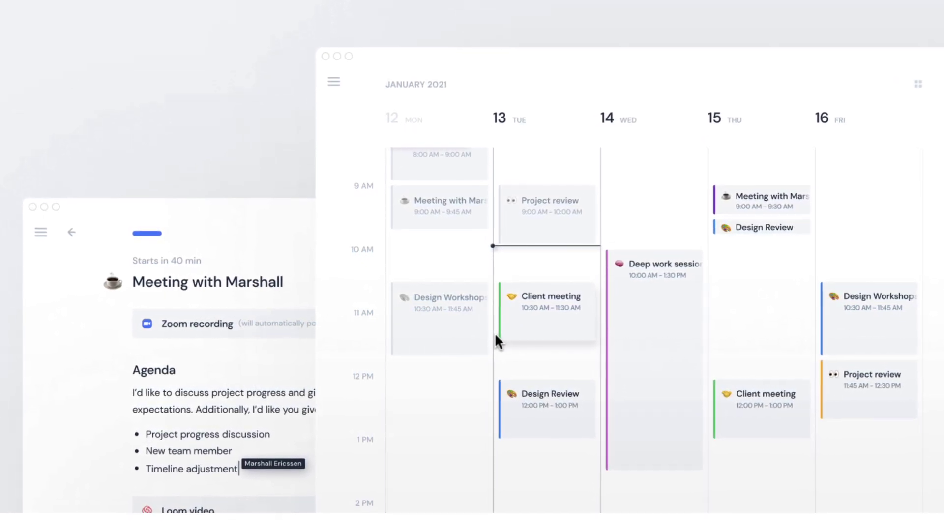
{"action": "scroll", "coordinate": [496, 334], "scroll_direction": "down", "scroll_amount": 3}
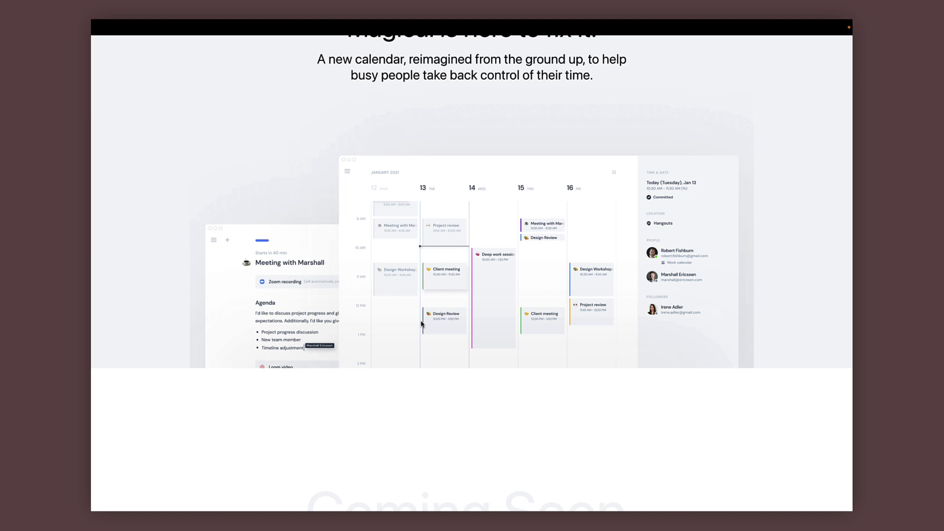
Step: Scroll briefly to the sign-up section, then back up to the 'It's time to talk about your calendar...' hero
{"action": "scroll", "coordinate": [421, 324], "scroll_direction": "down", "scroll_amount": 4}
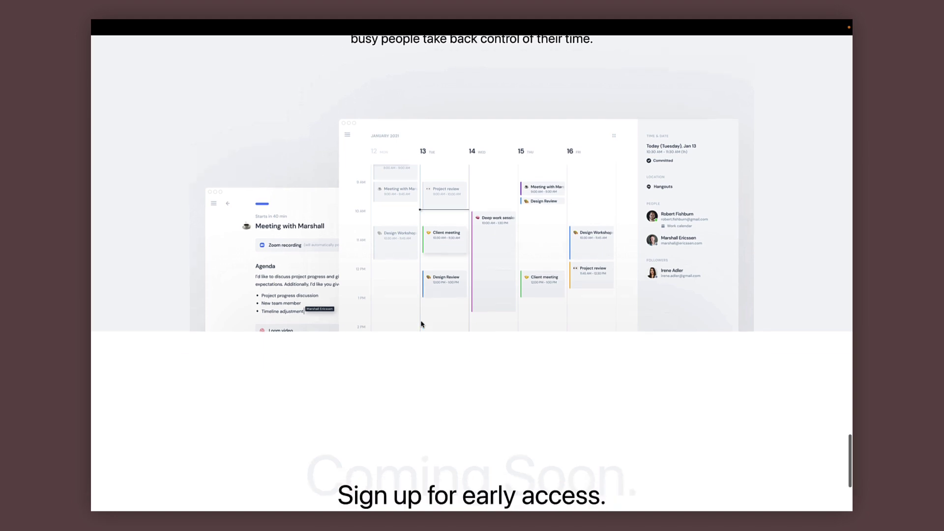
{"action": "scroll", "coordinate": [421, 324], "scroll_direction": "up", "scroll_amount": 15}
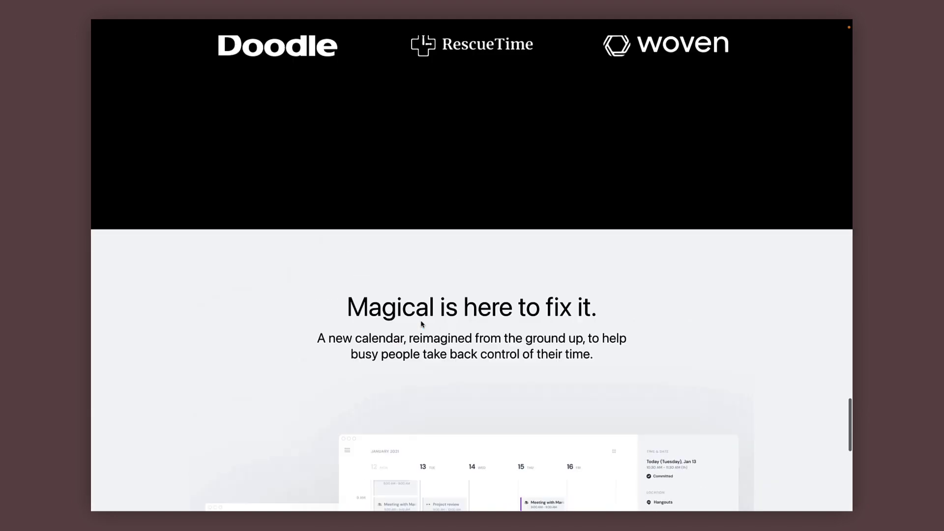
{"action": "scroll", "coordinate": [421, 324], "scroll_direction": "up", "scroll_amount": 10}
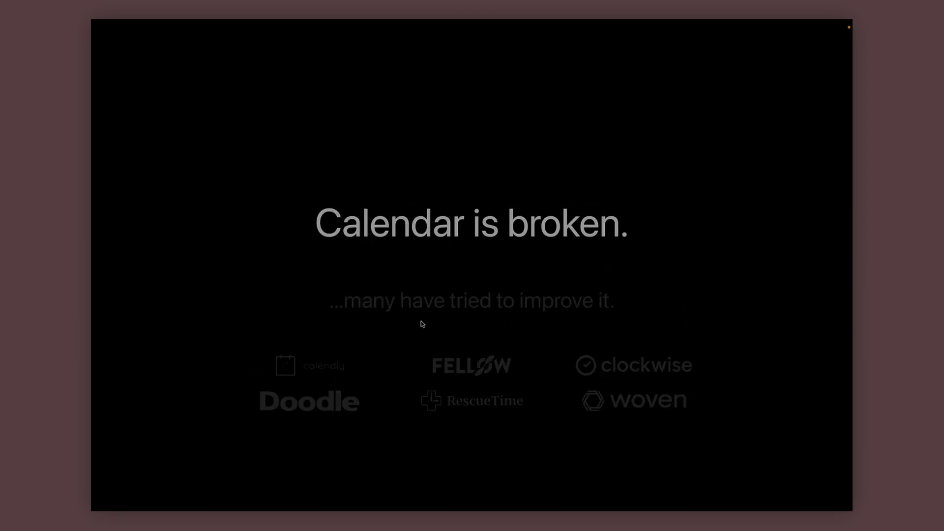
{"action": "scroll", "coordinate": [421, 324], "scroll_direction": "up", "scroll_amount": 5}
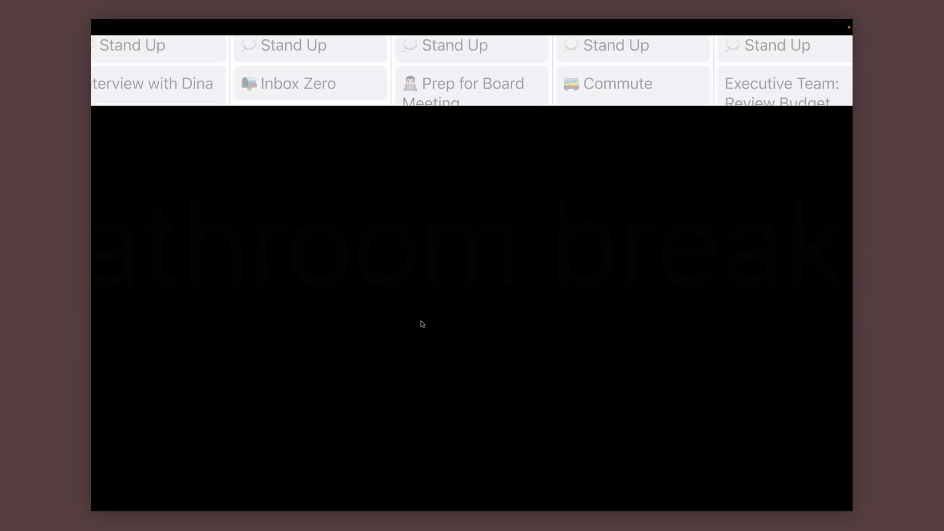
{"action": "scroll", "coordinate": [421, 324], "scroll_direction": "up", "scroll_amount": 8}
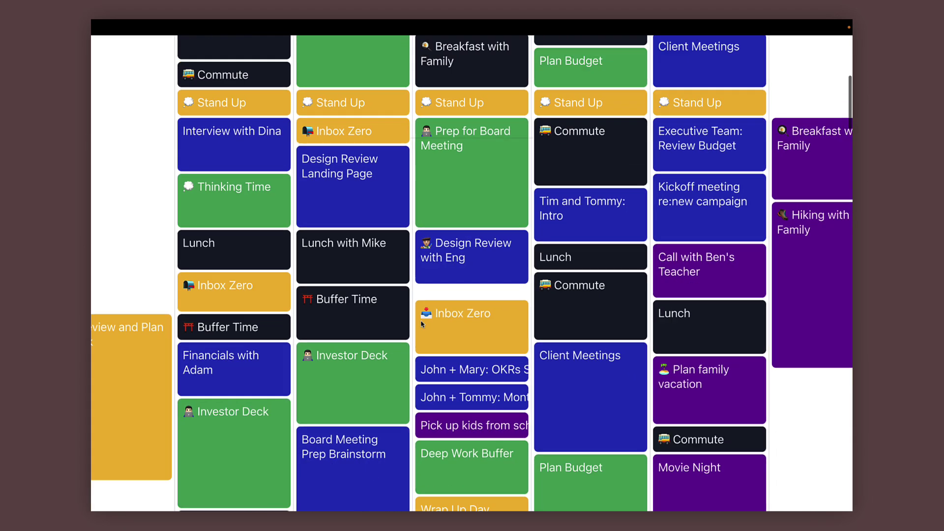
{"action": "scroll", "coordinate": [421, 324], "scroll_direction": "up", "scroll_amount": 3}
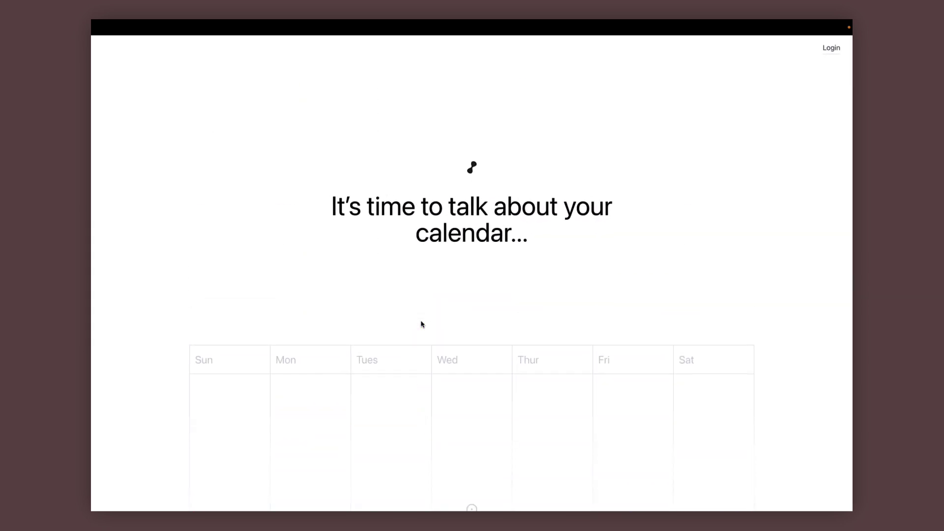